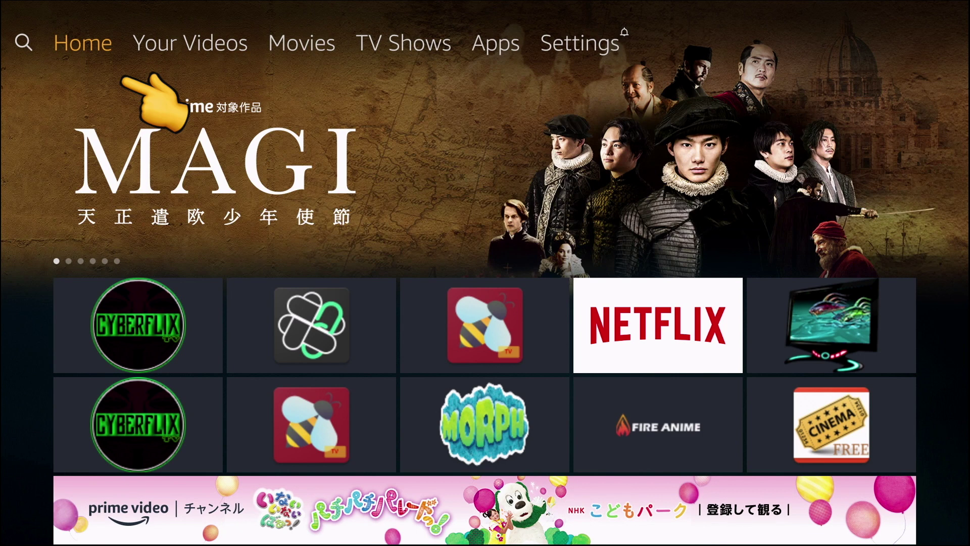
# - Navigate from the home screen to Settings > My Fire TV > Developer options
pyautogui.press('Right')
pyautogui.press('Right')
pyautogui.press('Right')
pyautogui.press('Right')
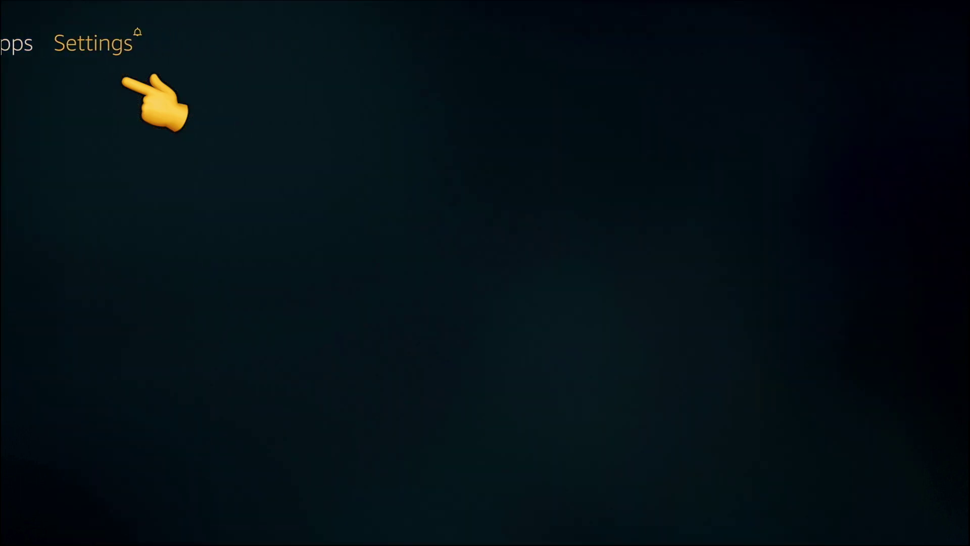
pyautogui.press('Right')
pyautogui.press('Down')
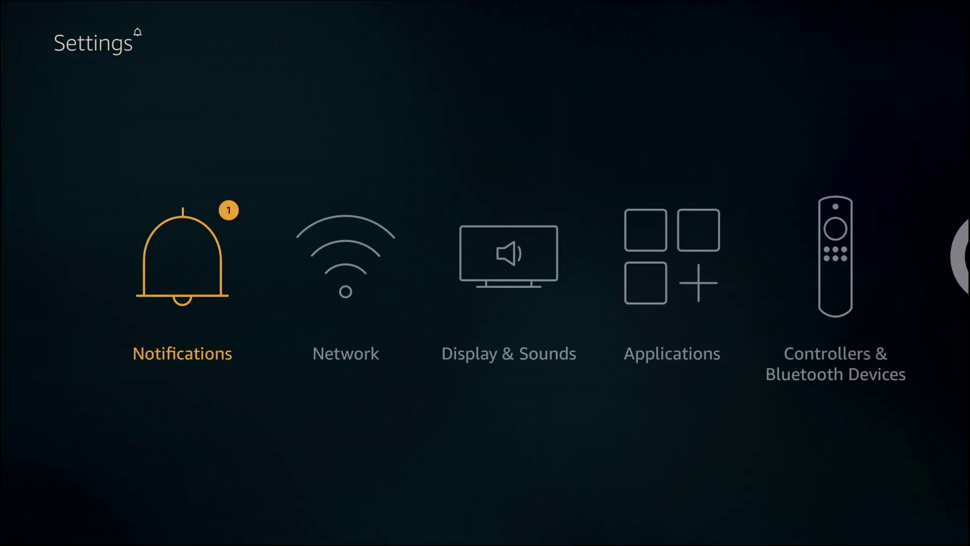
pyautogui.press('Right')
pyautogui.press('Right')
pyautogui.press('Right')
pyautogui.press('Right')
pyautogui.press('Right')
pyautogui.press('Right')
pyautogui.press('Right')
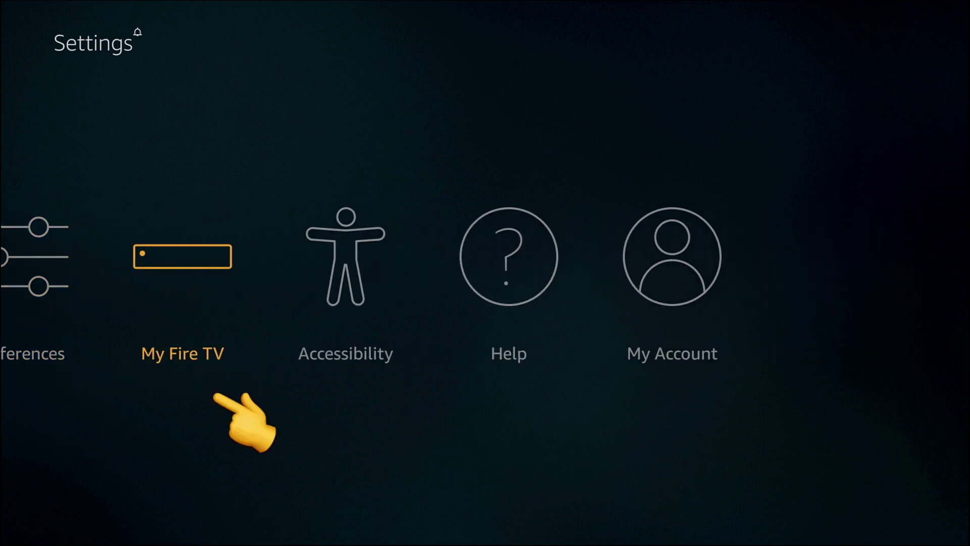
pyautogui.press('Return')
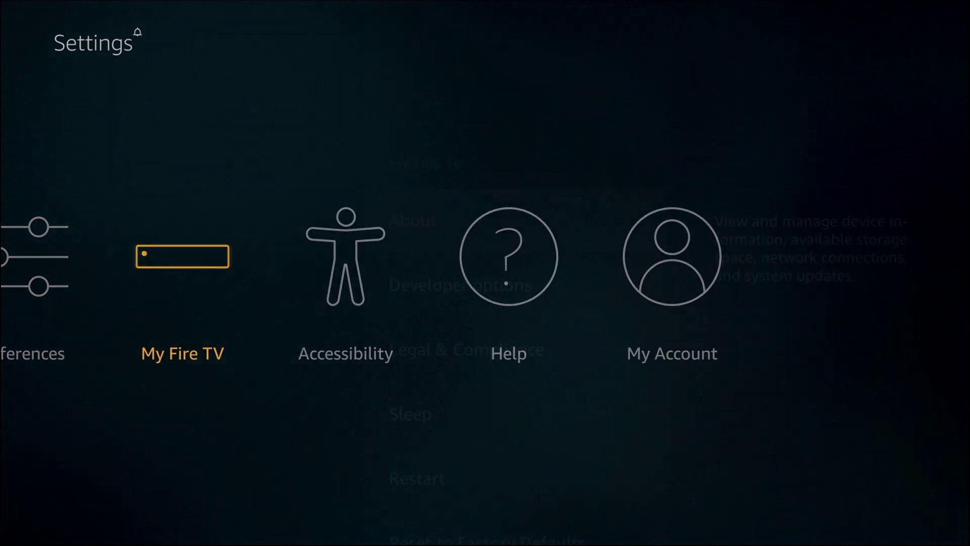
pyautogui.press('Down')
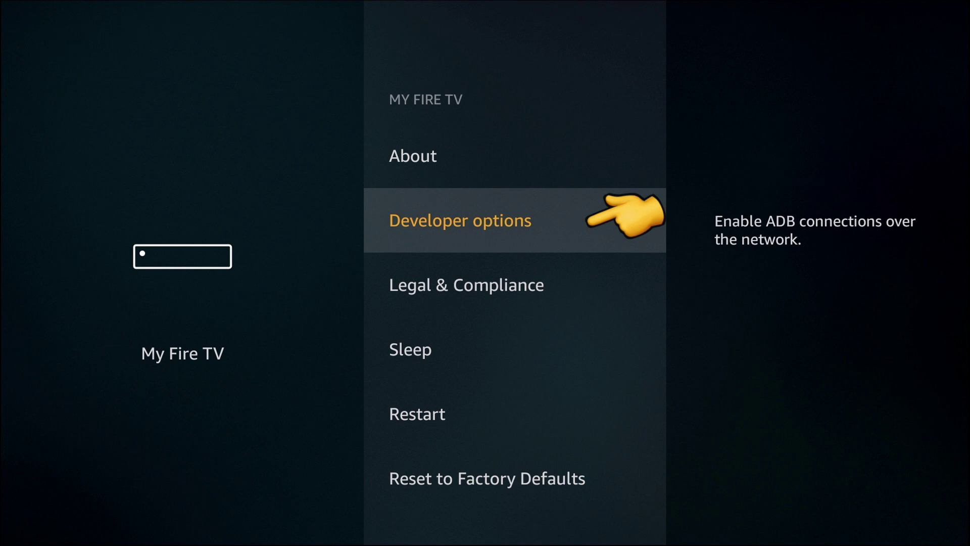
pyautogui.press('Return')
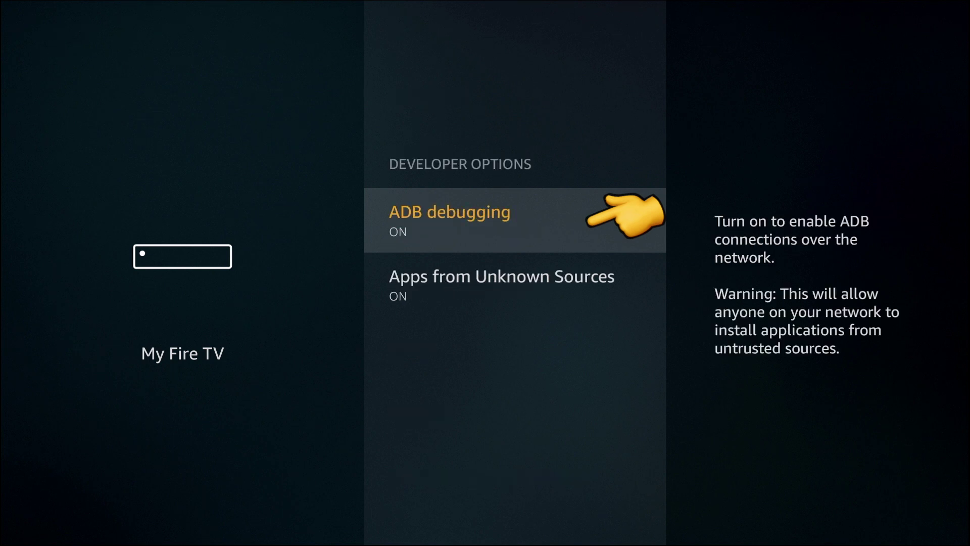
# - Switch ADB debugging to OFF, then move down to Apps from Unknown Sources and leave it on
pyautogui.press('Return')
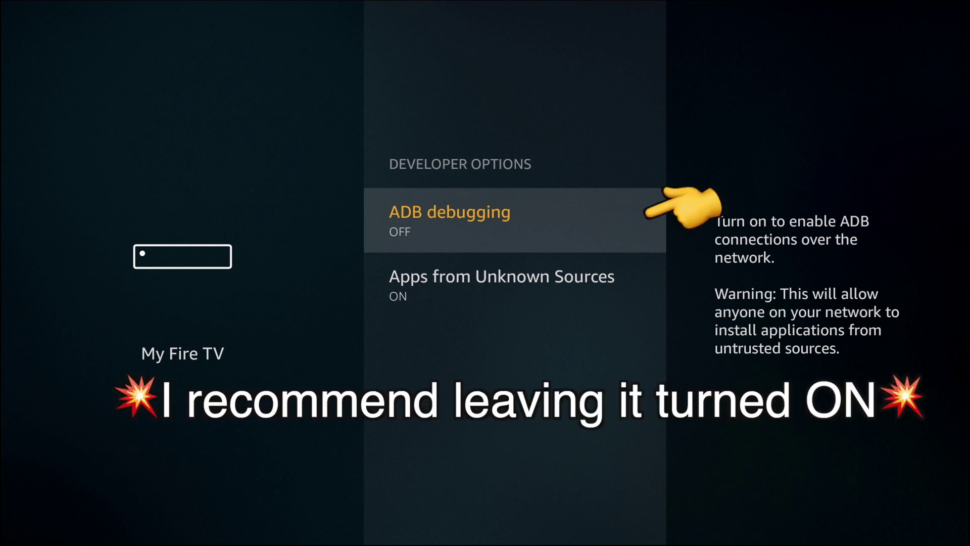
pyautogui.press('Down')
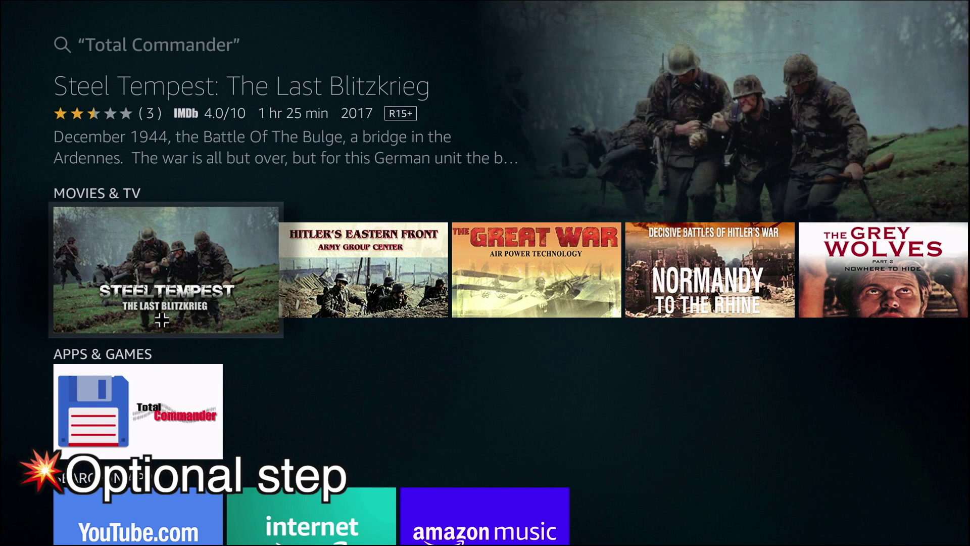
# - Select the Total Commander tile under Apps & Games in the search results
pyautogui.press('Down')
pyautogui.press('Return')
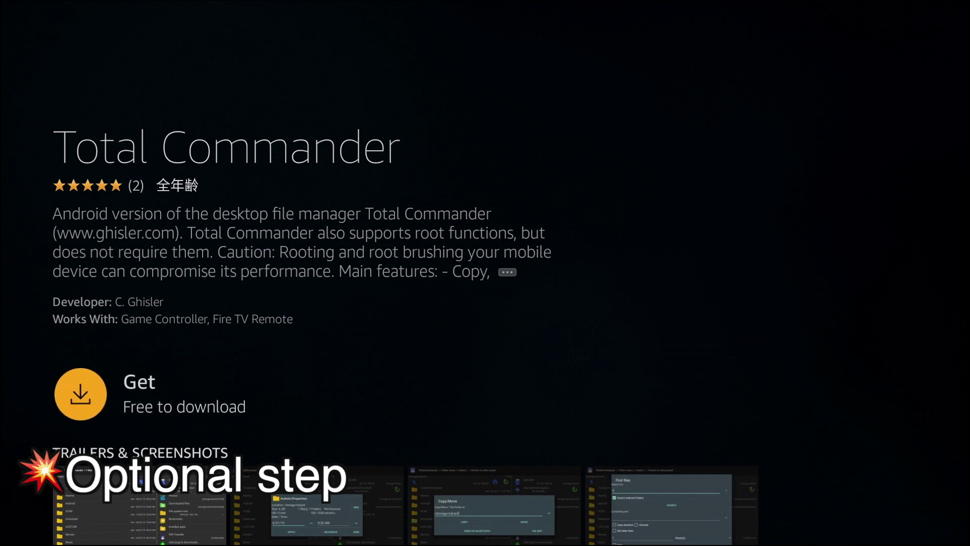
# - Get Total Commander, dismiss 'You got an app!', open it and allow file access
pyautogui.press('Return')
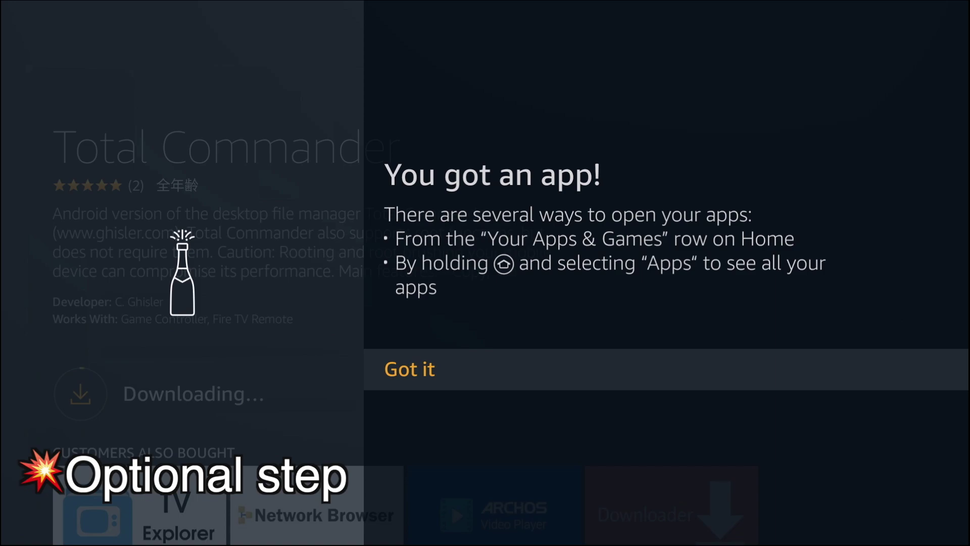
pyautogui.press('Return')
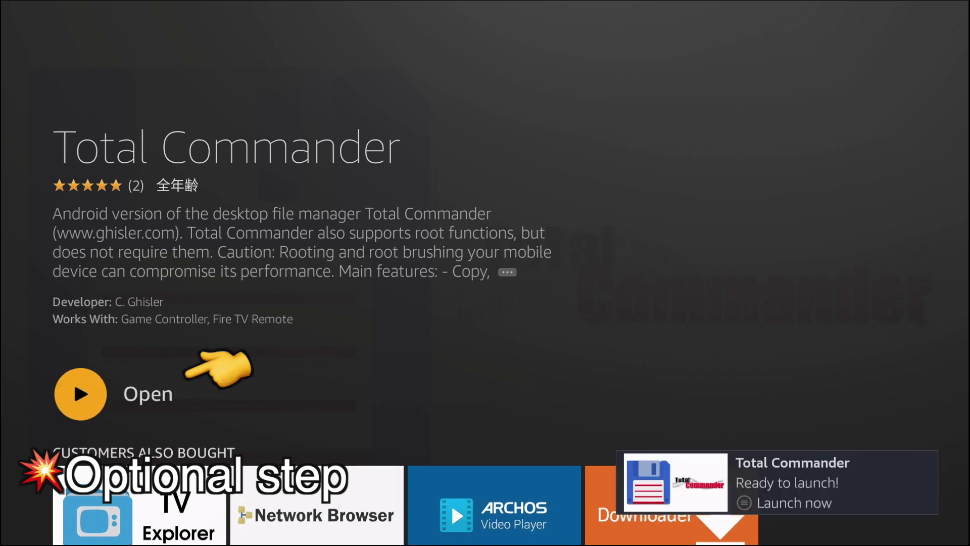
pyautogui.press('Return')
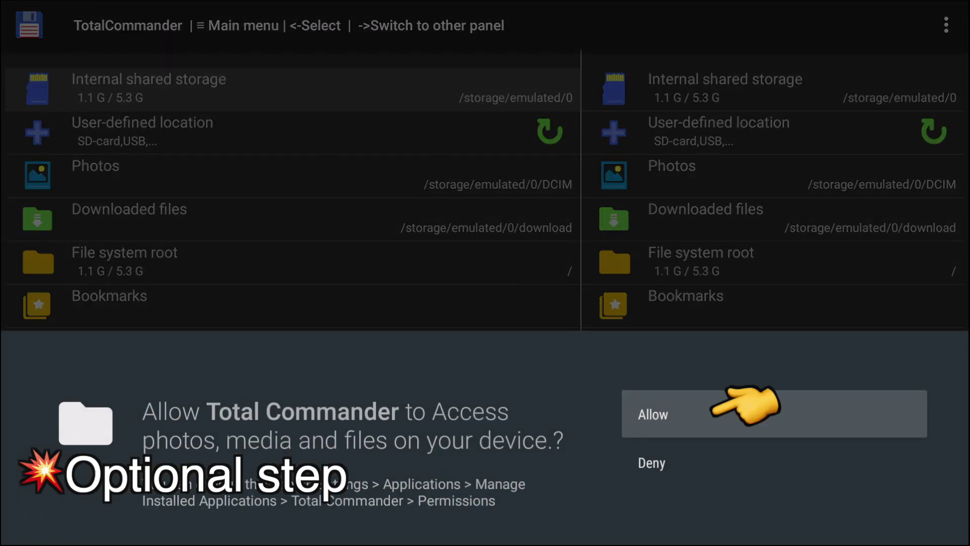
pyautogui.press('Return')
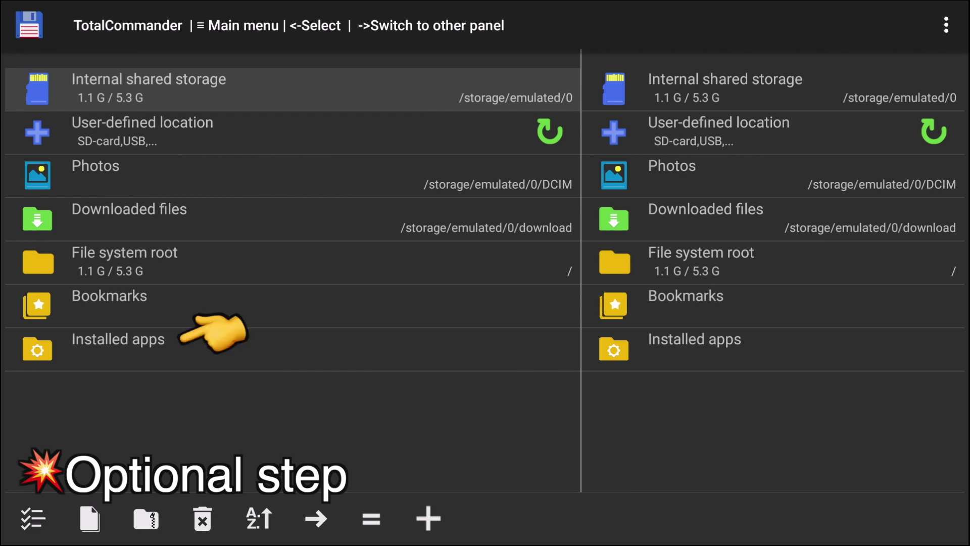
# - Open Installed apps in the left panel to list the 35 installed apps
pyautogui.press('Down')
pyautogui.press('Down')
pyautogui.press('Down')
pyautogui.press('Down')
pyautogui.press('Down')
pyautogui.press('Down')
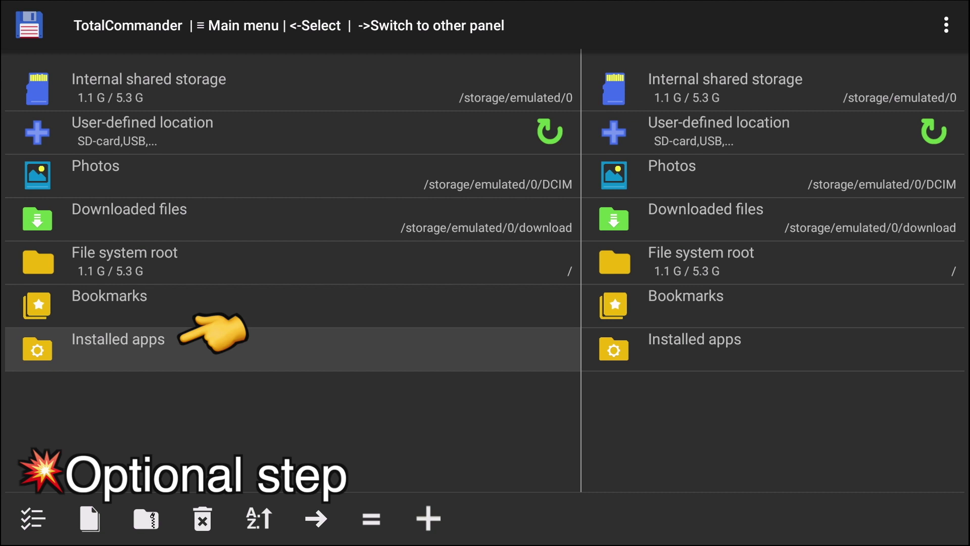
pyautogui.press('Return')
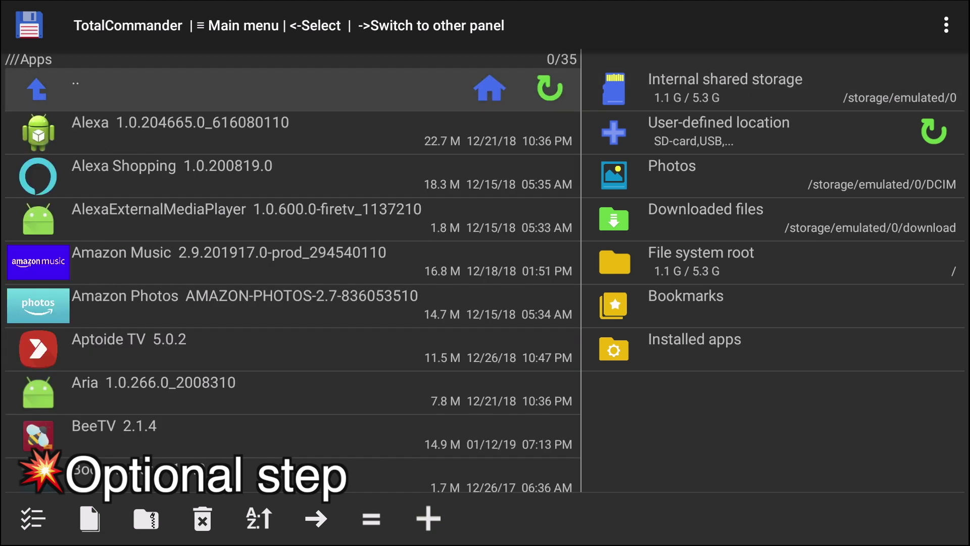
pyautogui.press('Down')
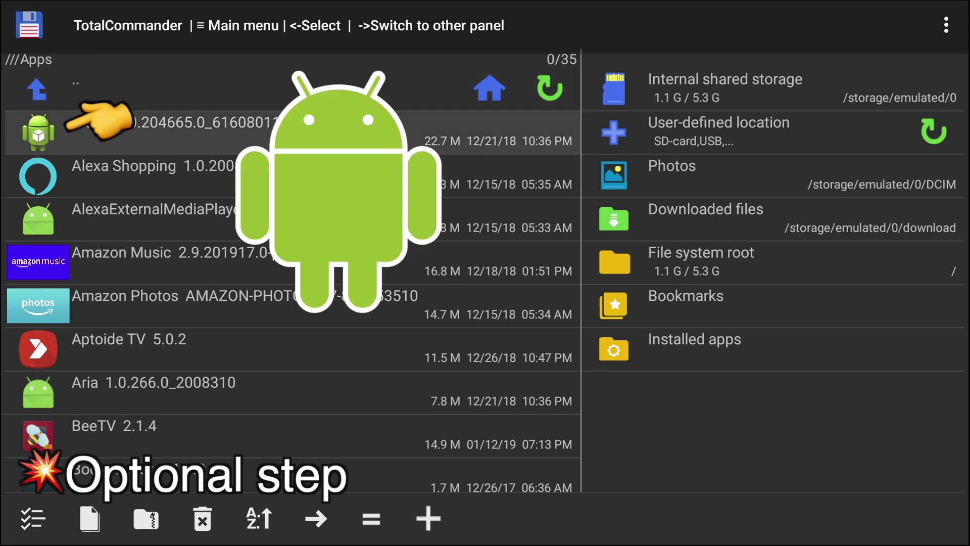
pyautogui.press('Down')
pyautogui.press('Down')
pyautogui.press('Down')
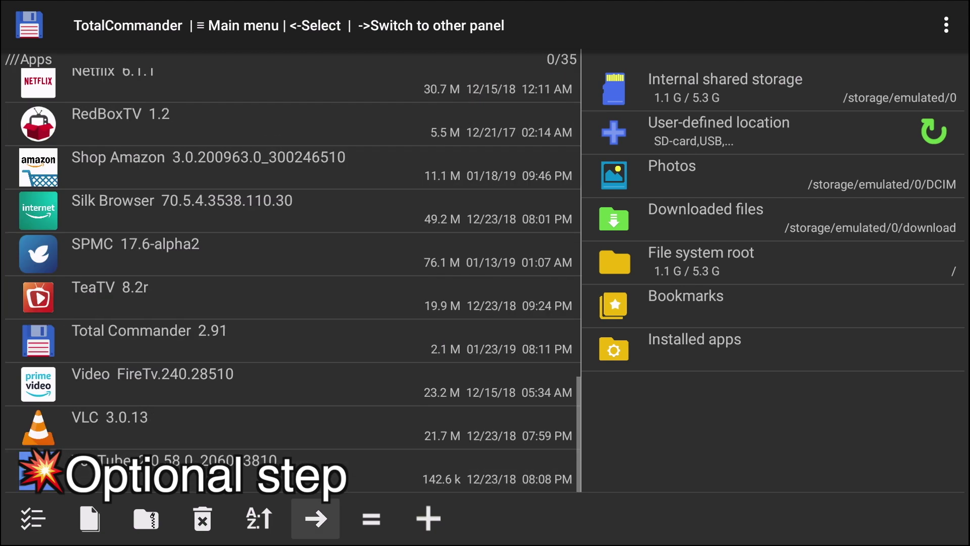
pyautogui.press('Up')
pyautogui.press('Up')
pyautogui.press('Up')
pyautogui.press('Down')
pyautogui.press('Down')
pyautogui.press('Up')
pyautogui.press('Up')
pyautogui.press('Down')
pyautogui.press('Down')
pyautogui.press('Up')
pyautogui.press('Up')
pyautogui.press('Up')
pyautogui.press('Down')
pyautogui.press('Down')
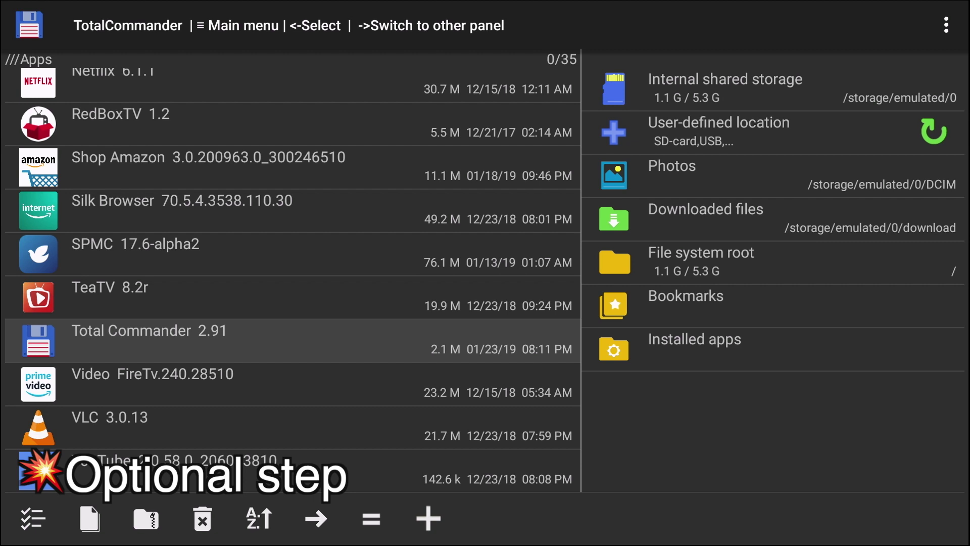